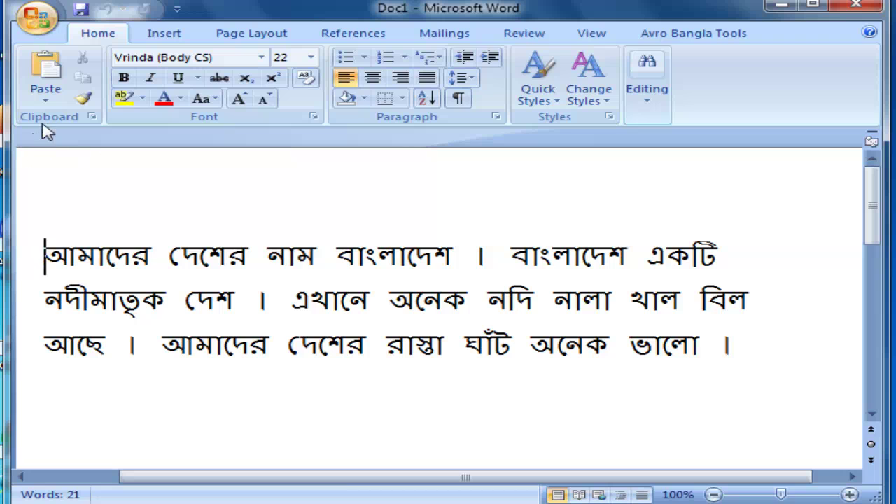
Practise drag-selecting the whole paragraph, then the first word and a few letters of line 1.
mouse_move(38, 242)
left_mouse_down()
mouse_move(269, 304)
mouse_move(744, 356)
left_mouse_up()
left_click(637, 412)
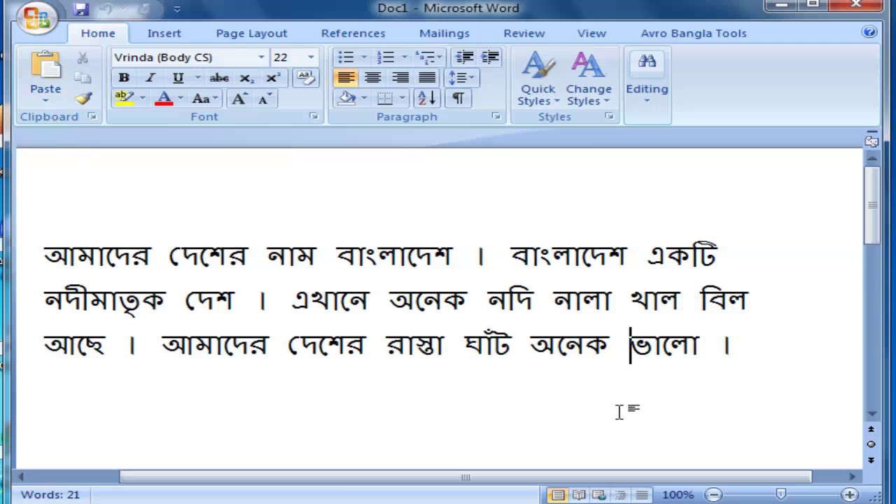
mouse_move(43, 247)
left_mouse_down()
mouse_move(184, 296)
mouse_move(733, 347)
left_mouse_up()
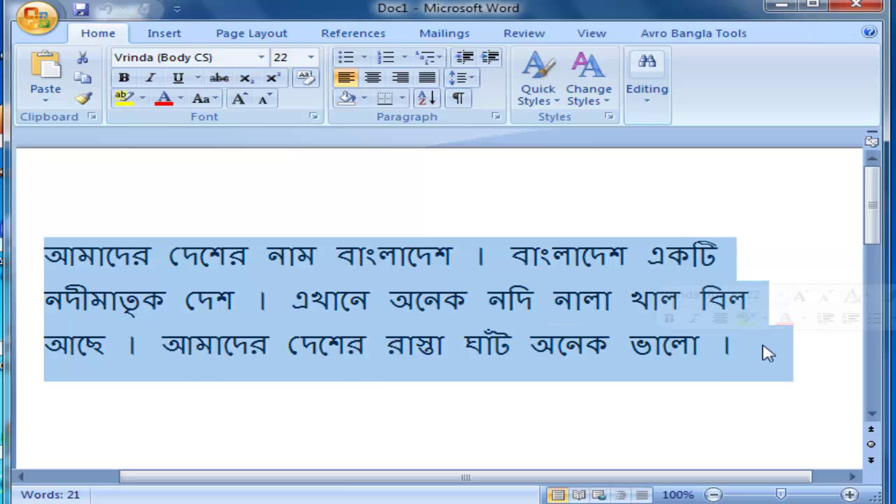
left_click(527, 414)
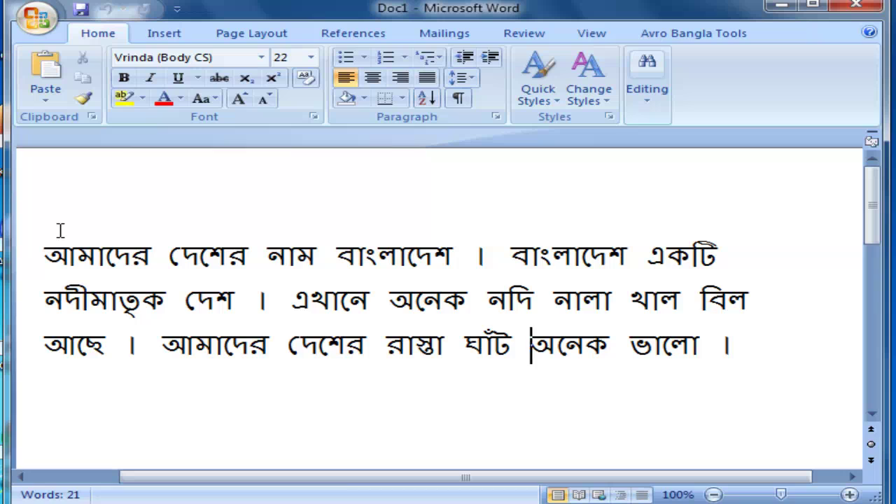
left_click_drag(42, 256, 439, 262)
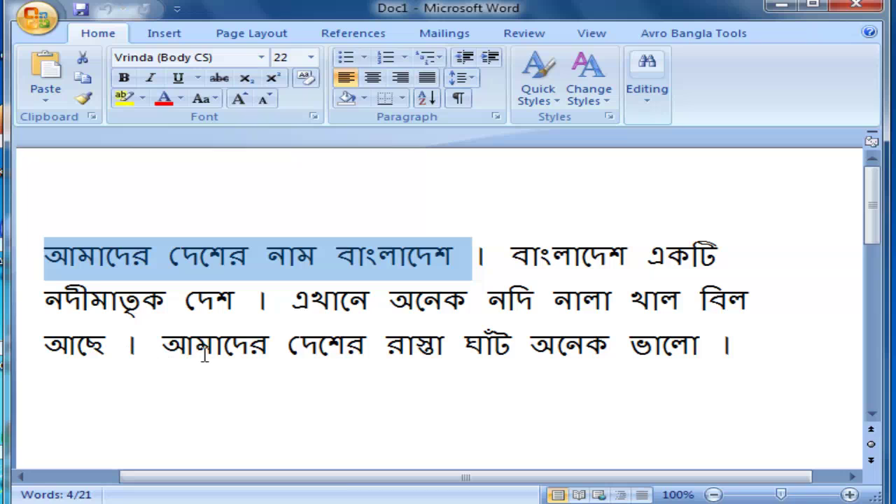
left_click(271, 427)
left_click_drag(42, 258, 427, 260)
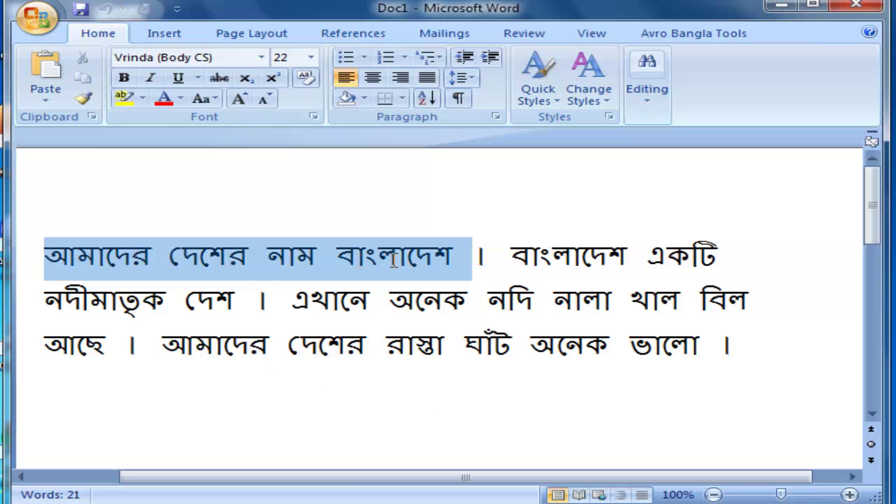
left_click(338, 406)
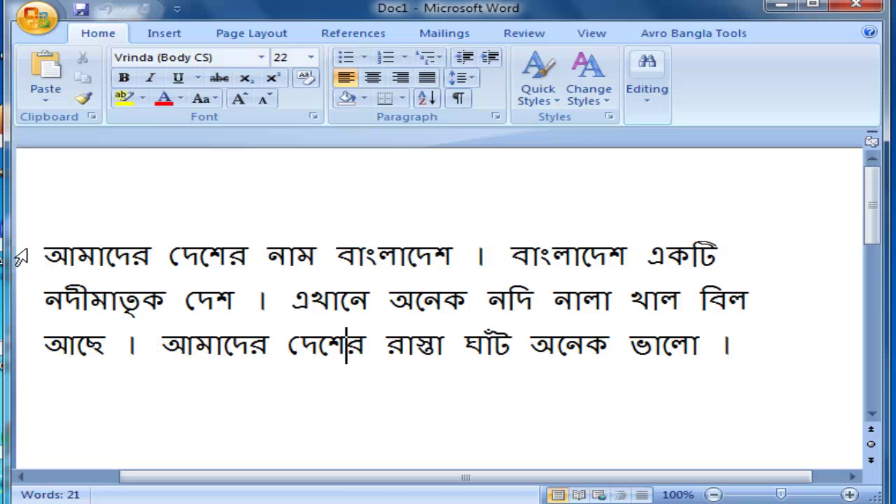
Select the opening sentence 'আমাদের দেশের নাম বাংলাদেশ ।' including its full stop.
left_click_drag(41, 249, 234, 266)
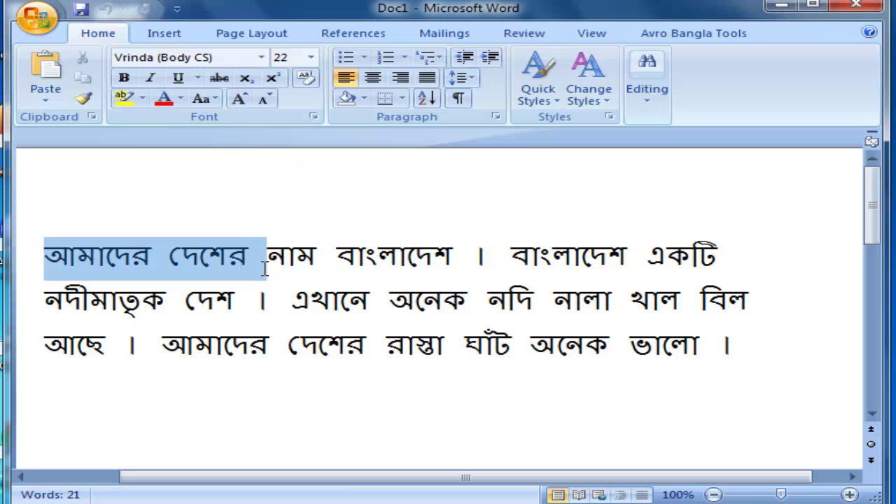
left_click_drag(271, 271, 398, 272)
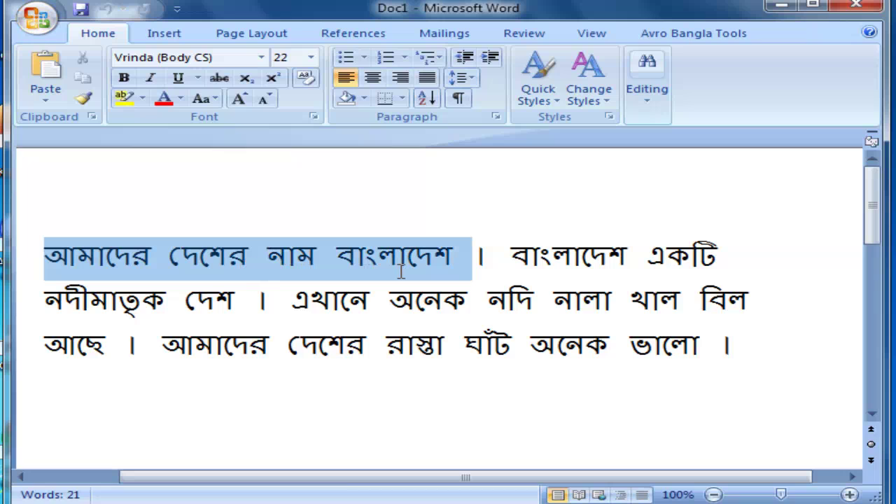
left_click_drag(477, 269, 498, 275)
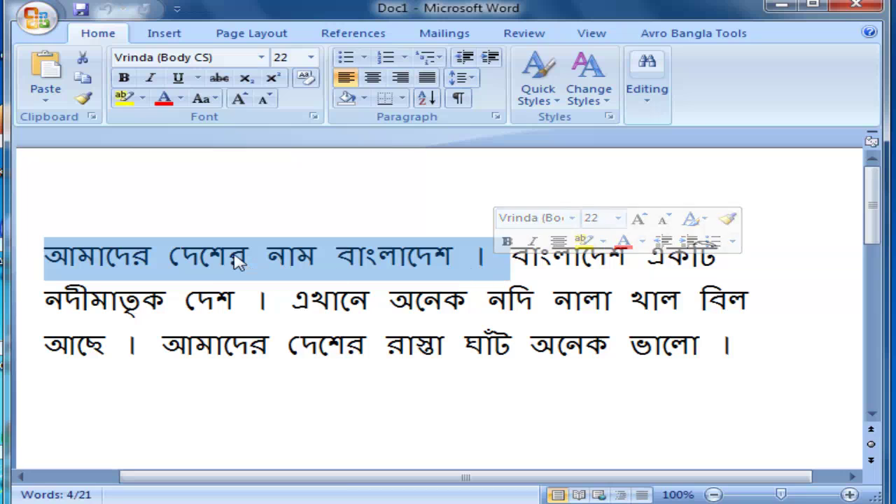
Cut the opening sentence and add a new line after the paragraph's final full stop.
left_click(82, 61)
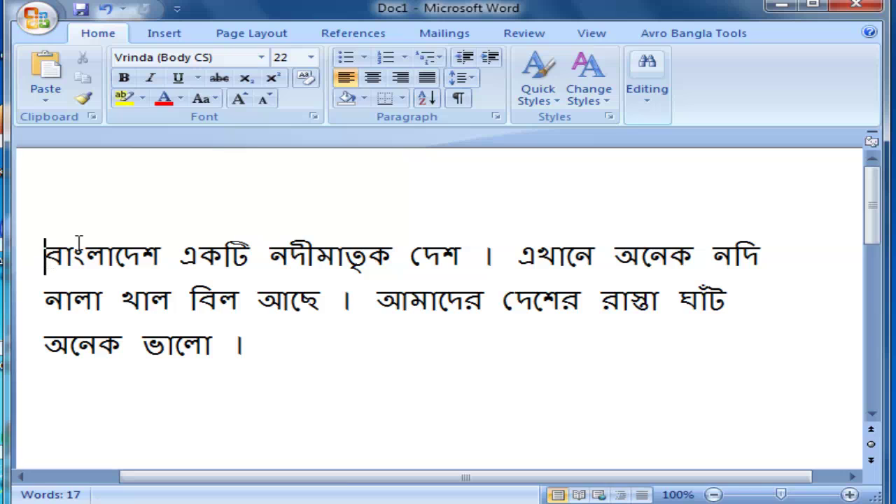
left_click(282, 356)
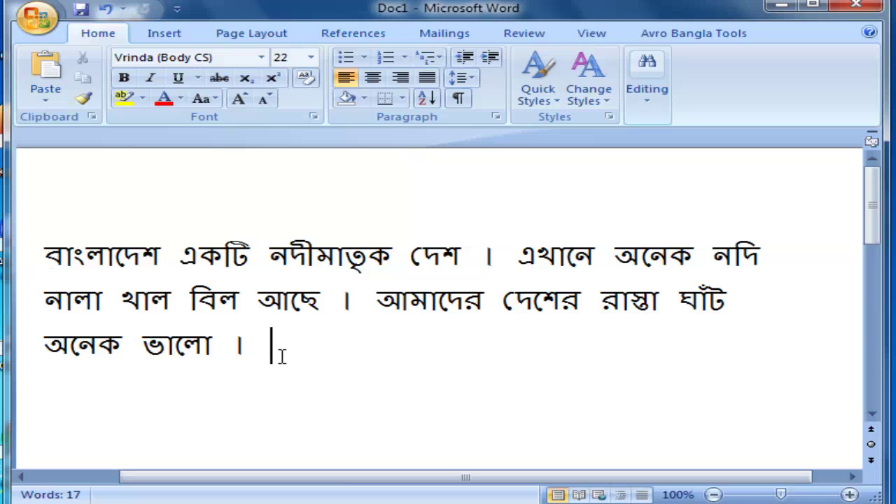
key("Return")
key("Return")
key("Return")
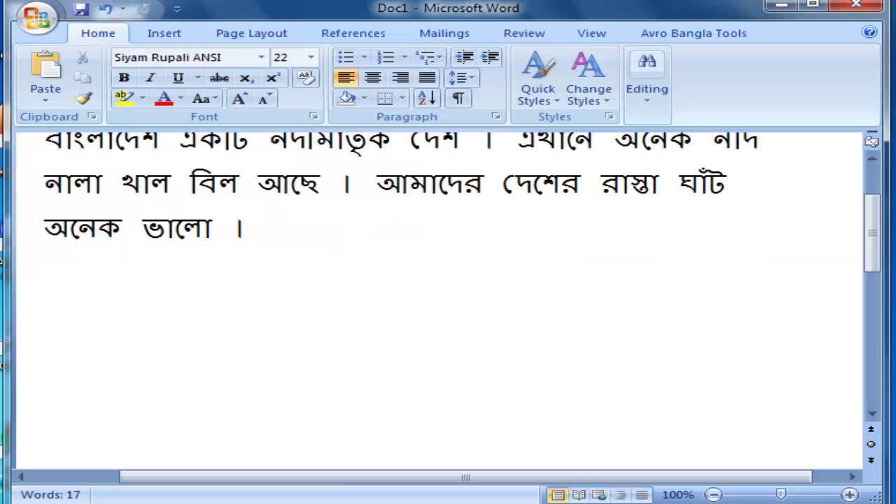
key("ctrl+z")
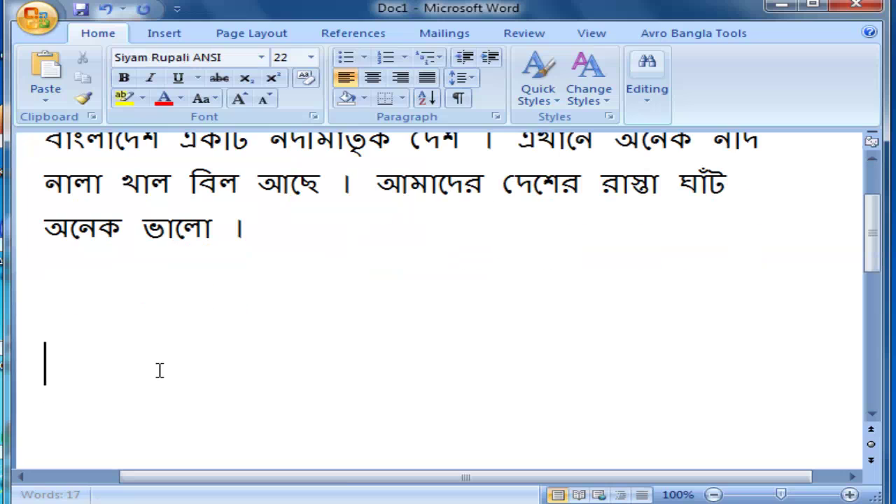
Paste the cut sentence onto the new last line and select it.
scroll(156, 370, "up", 1)
scroll(154, 369, "up", 1)
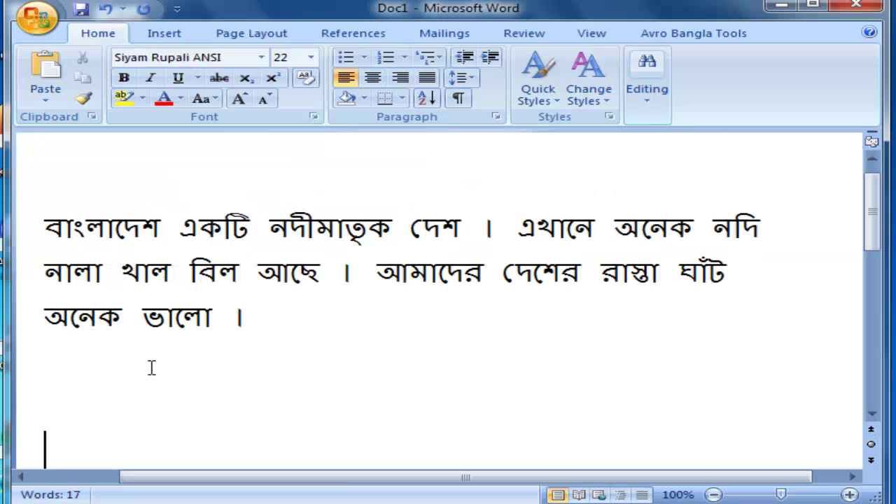
scroll(151, 368, "up", 1)
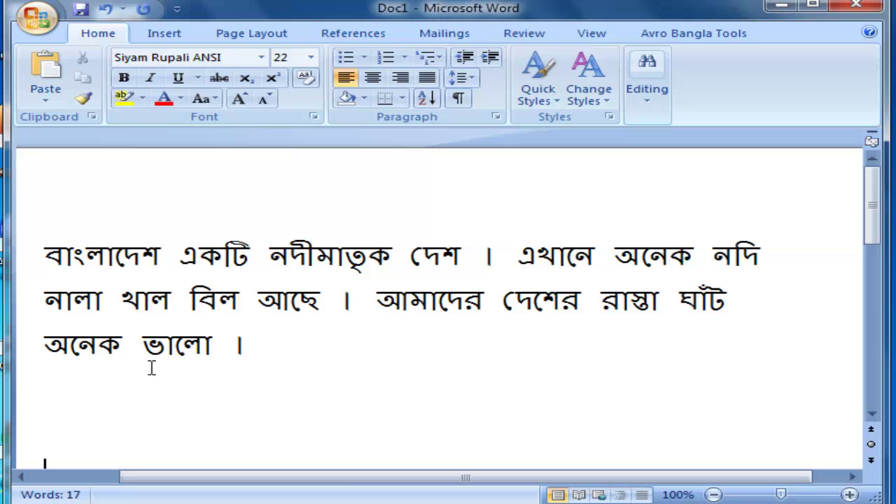
left_click(44, 70)
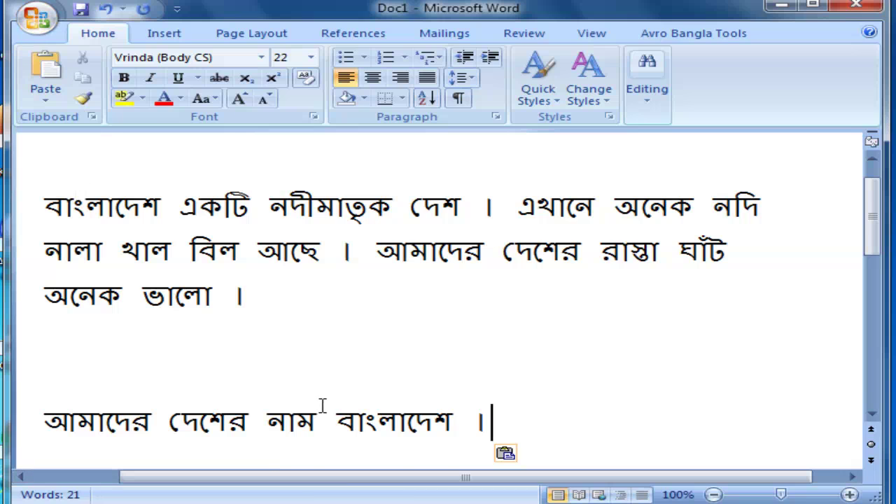
scroll(322, 414, "up", 1)
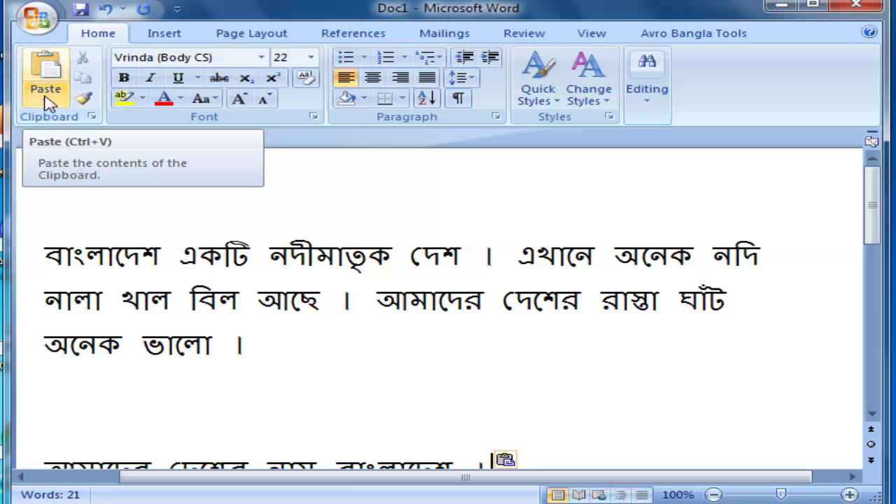
scroll(390, 326, "down", 2)
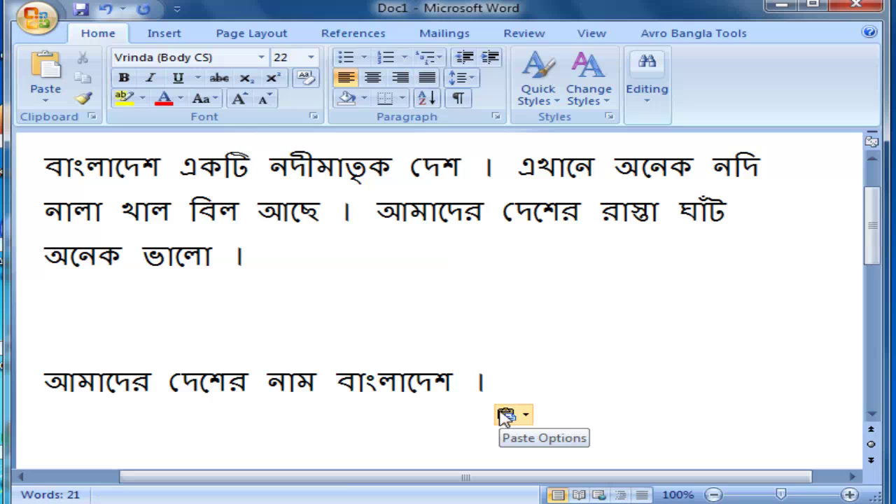
left_click_drag(508, 386, 120, 396)
key("ctrl+c")
Re-paste 'আমাদের দেশের নাম বাংলাদেশ ।' on the last line, then return to the paragraph's start.
key("Delete")
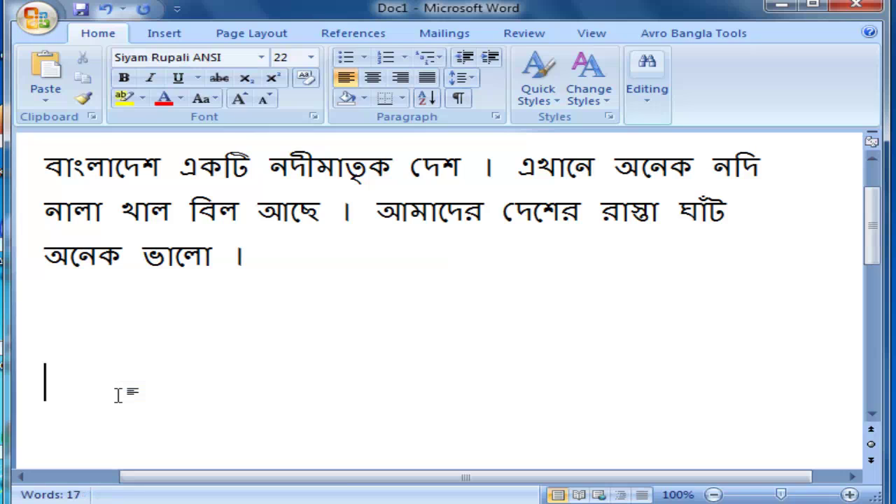
key("ctrl+v")
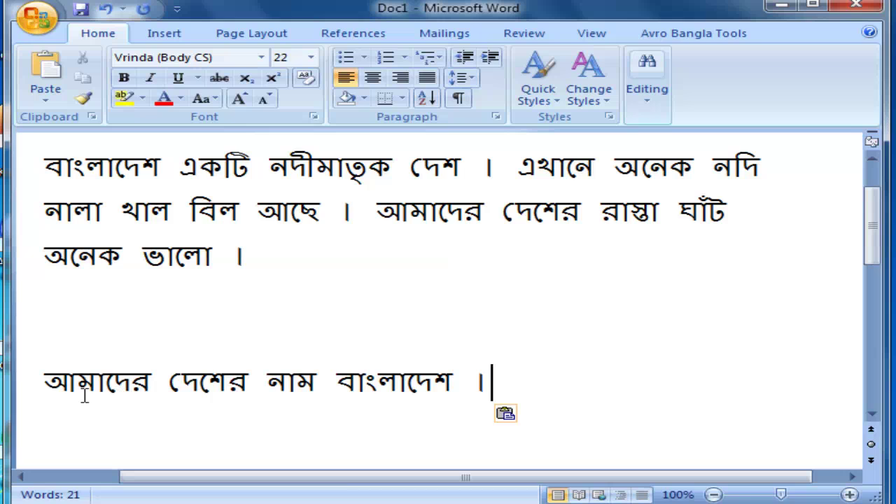
scroll(96, 391, "up", 1)
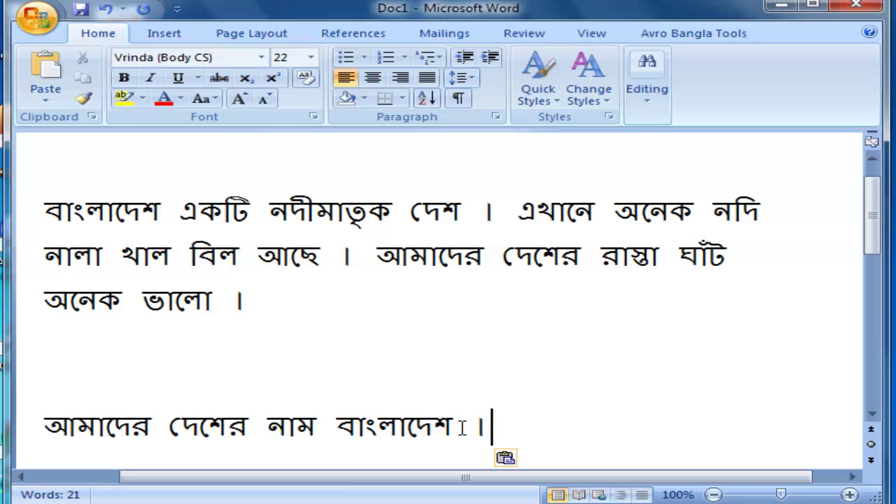
scroll(228, 434, "up", 1)
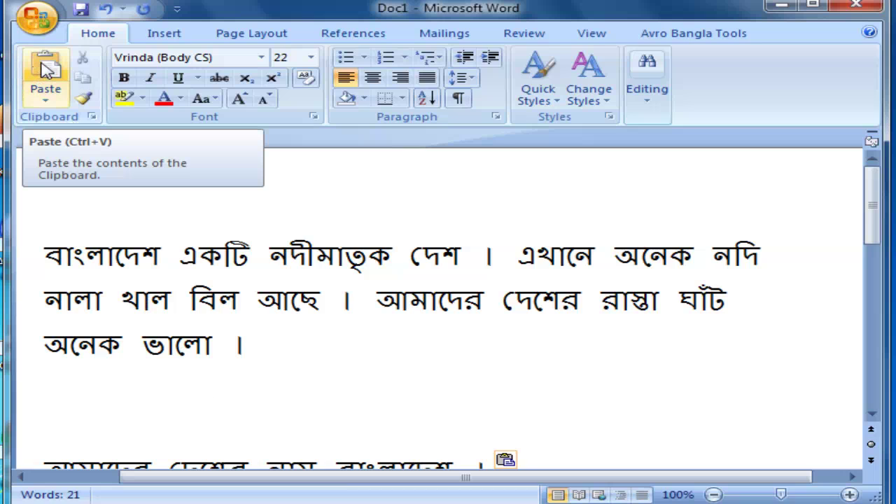
scroll(448, 332, "down", 2)
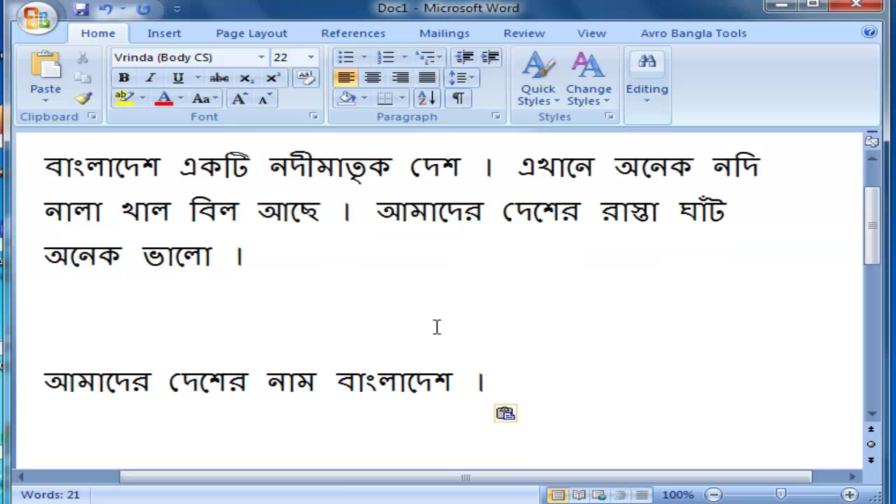
scroll(425, 325, "up", 2)
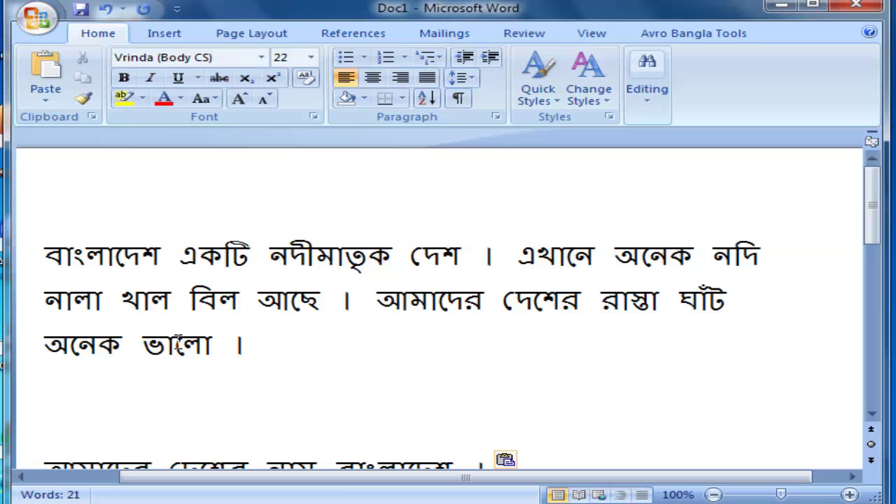
scroll(74, 274, "down", 1)
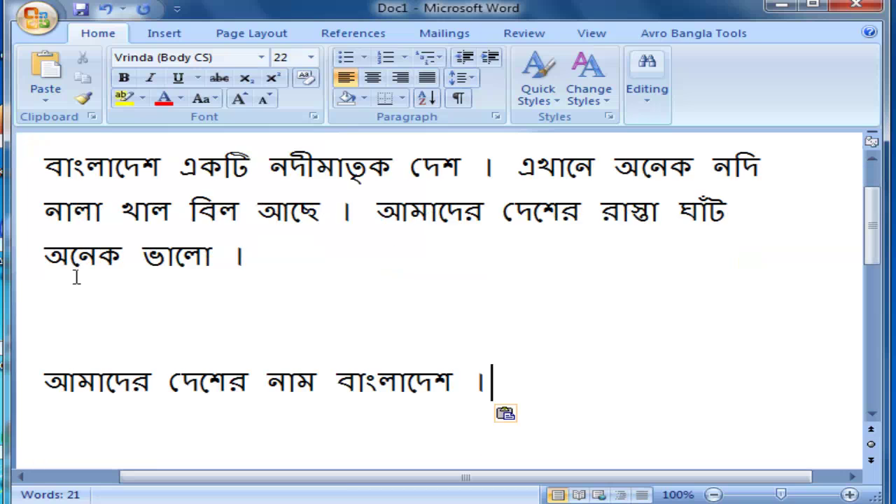
scroll(118, 302, "up", 1)
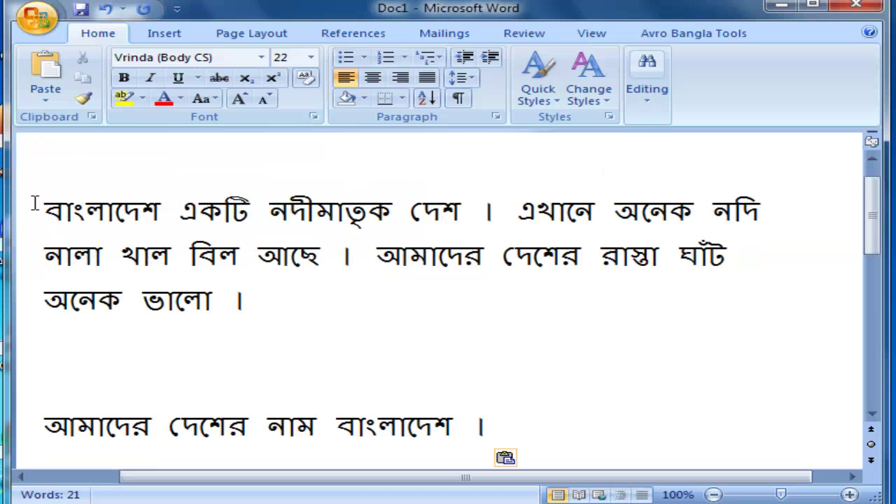
scroll(91, 241, "up", 1)
left_click(42, 246)
Copy the opening sentence 'বাংলাদেশ একটি নদীমাতৃক দেশ ।' and put the caret at line 3's end.
mouse_move(42, 247)
left_mouse_down()
mouse_move(587, 350)
mouse_move(474, 262)
left_mouse_up()
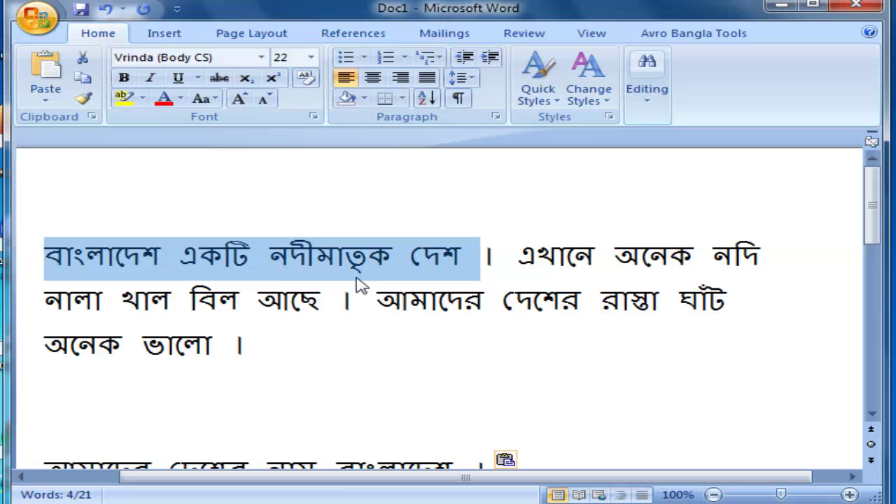
left_click(81, 81)
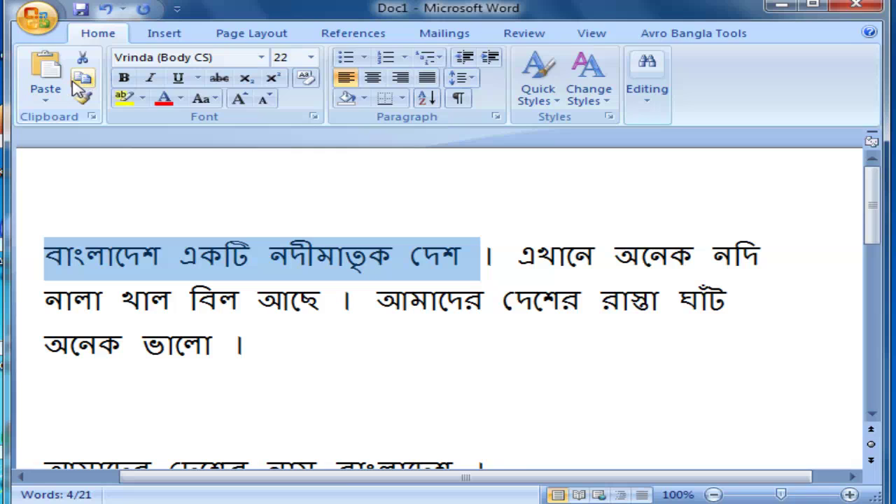
scroll(306, 344, "down", 1)
left_click(286, 303)
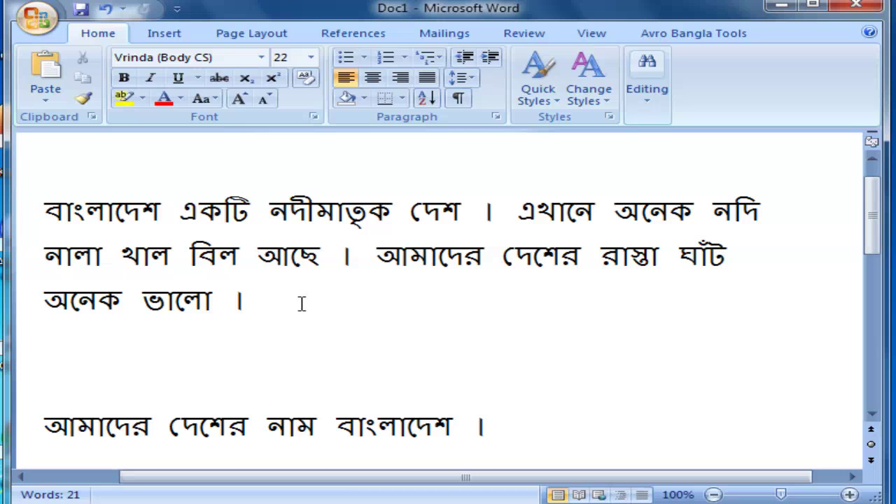
scroll(302, 303, "up", 1)
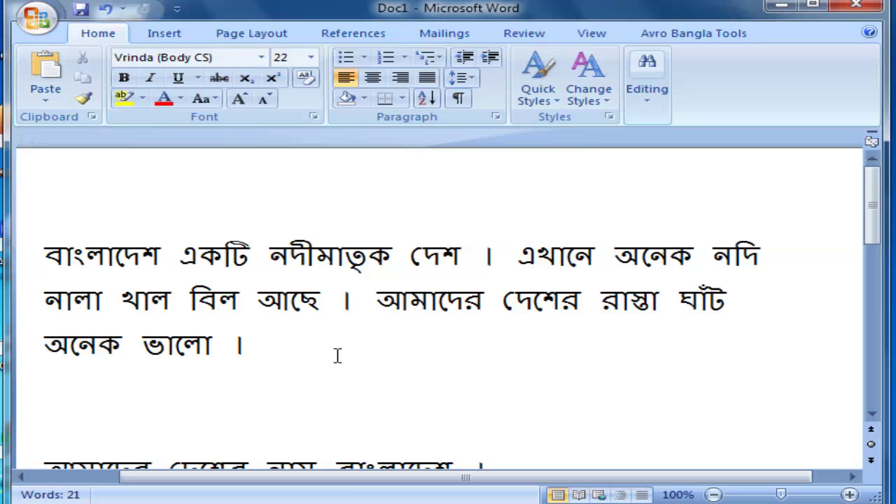
Paste the copied sentence after 'অনেক ভালো ।' at the end of line 3 and select it.
key("ctrl+v")
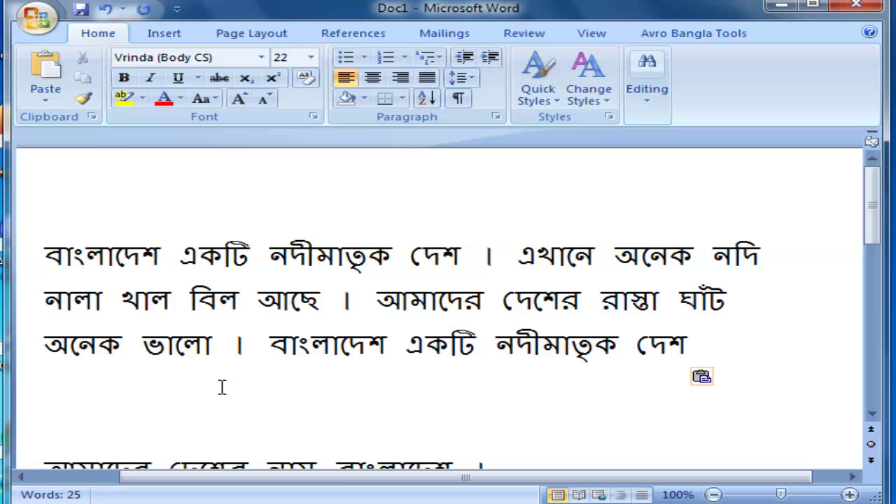
left_click_drag(268, 343, 682, 336)
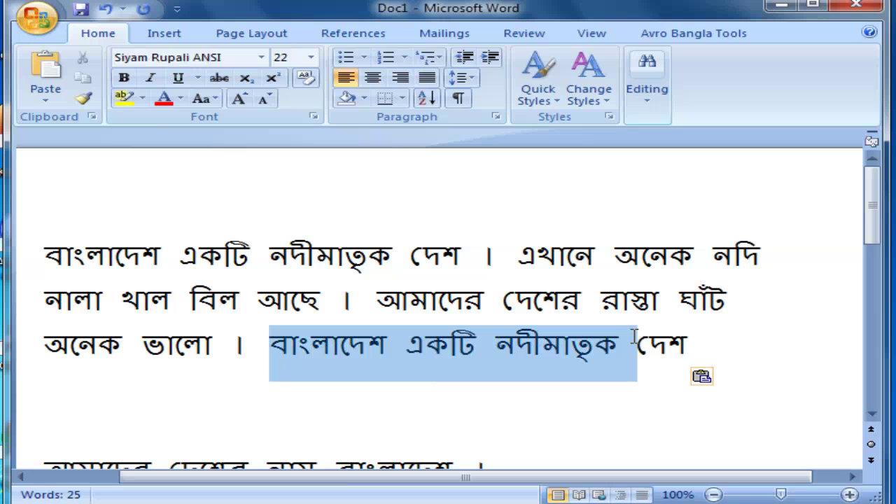
left_click(476, 397)
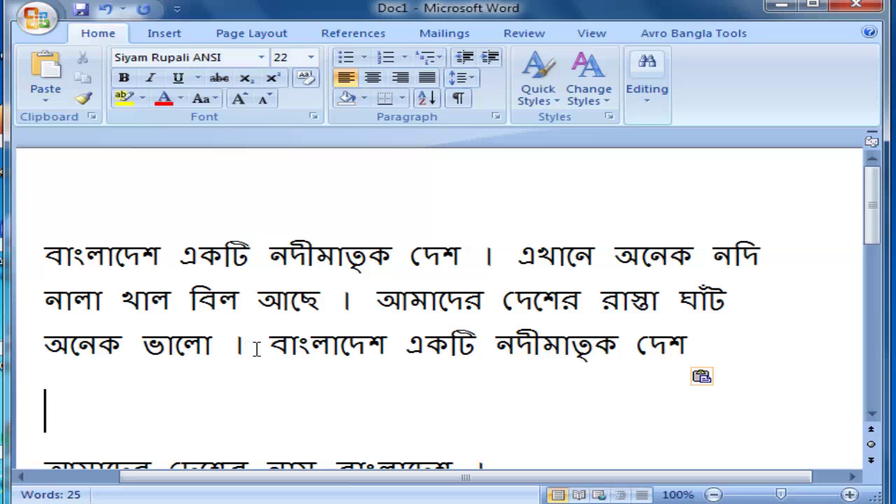
left_click(263, 343)
left_click_drag(263, 343, 682, 344)
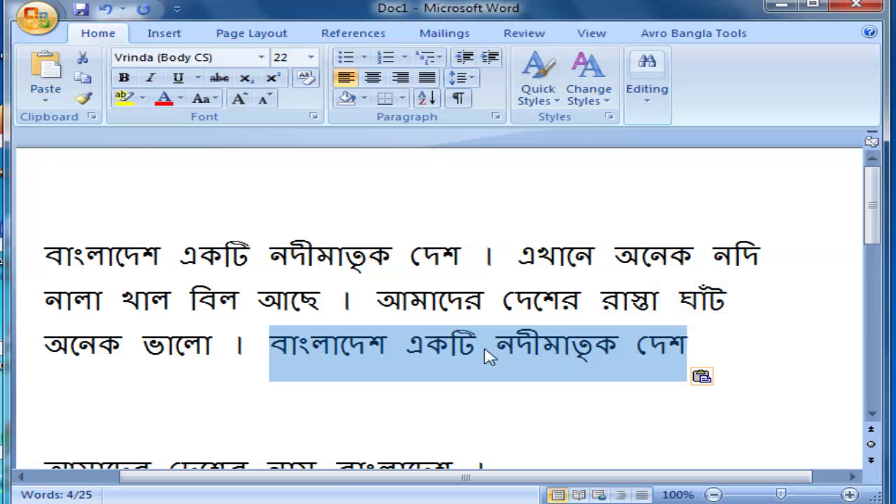
Use Format Painter to match the pasted sentence on line 3 to the paragraph's formatting.
left_click(84, 102)
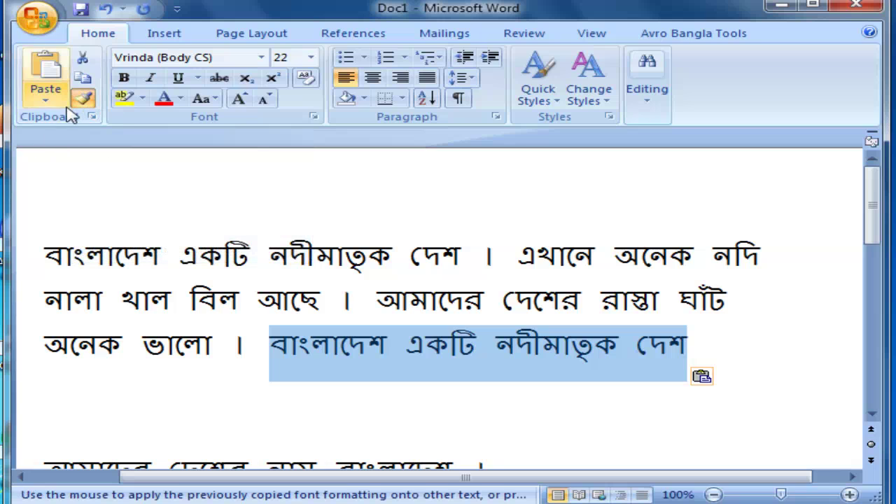
left_click(630, 372)
left_click(689, 348)
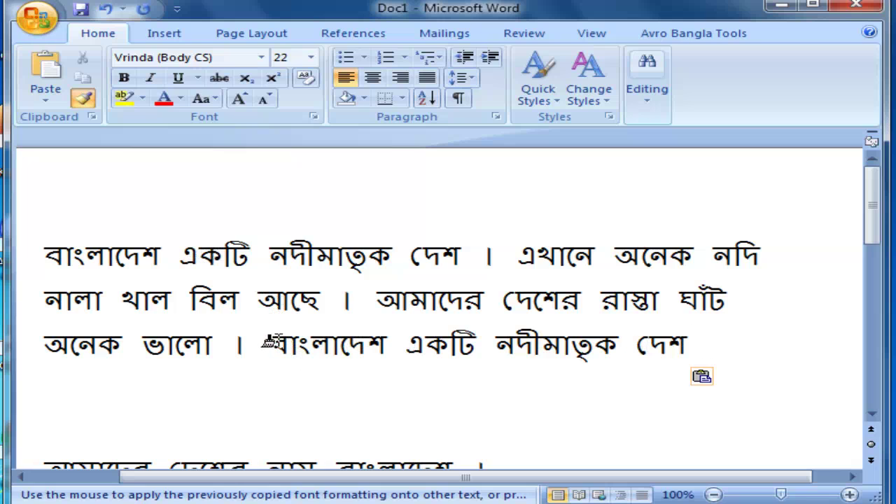
left_click_drag(270, 345, 692, 344)
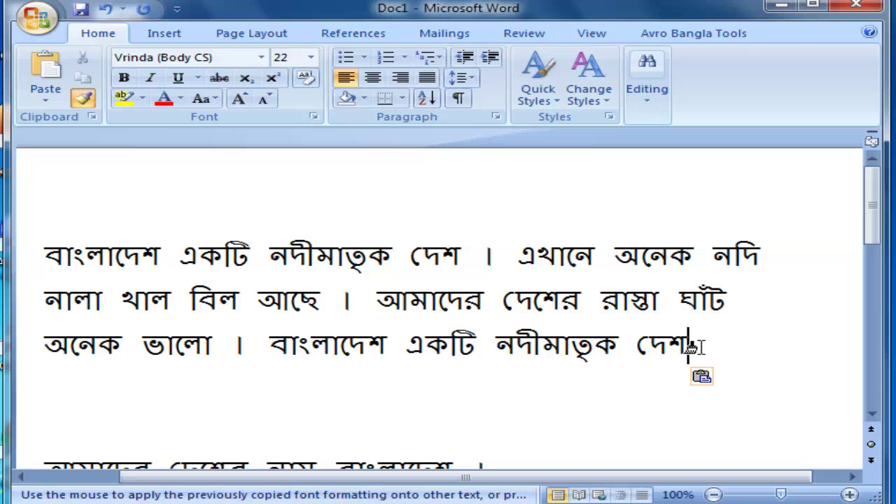
left_click_drag(692, 346, 331, 352)
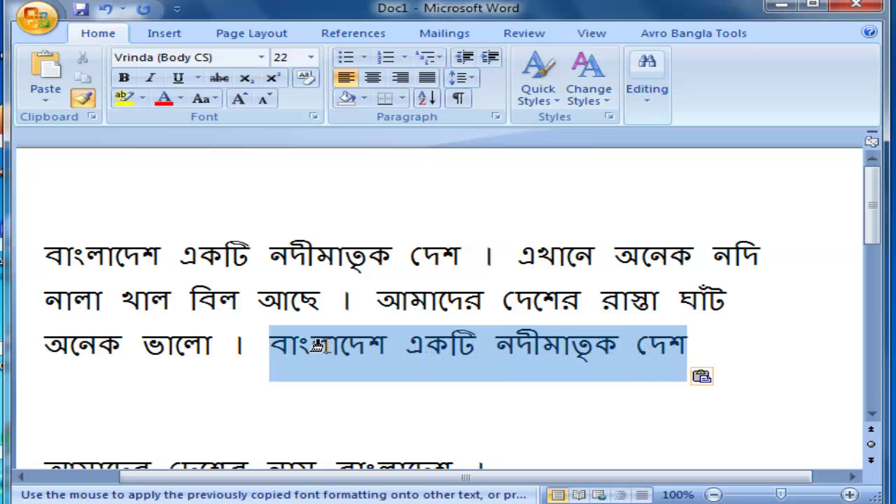
left_click(82, 99)
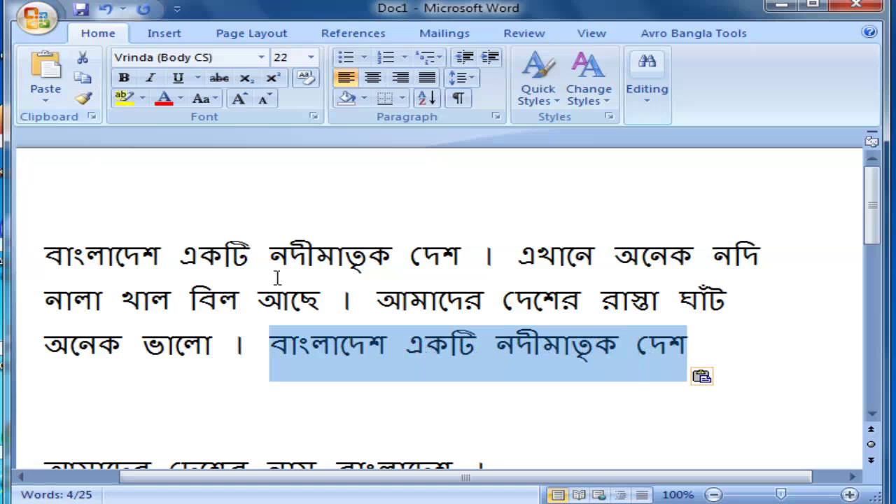
left_click(399, 348)
mouse_move(692, 344)
left_mouse_down()
mouse_move(257, 346)
mouse_move(689, 357)
left_mouse_up()
left_click(305, 348)
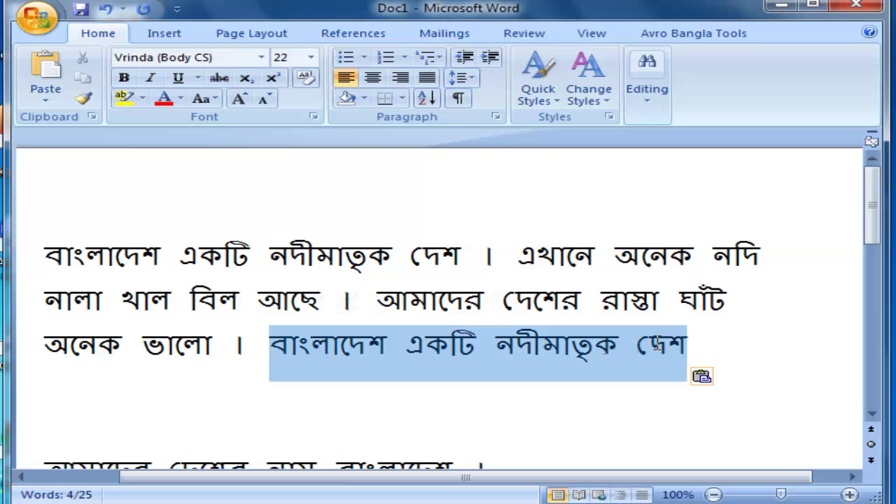
left_click(709, 379)
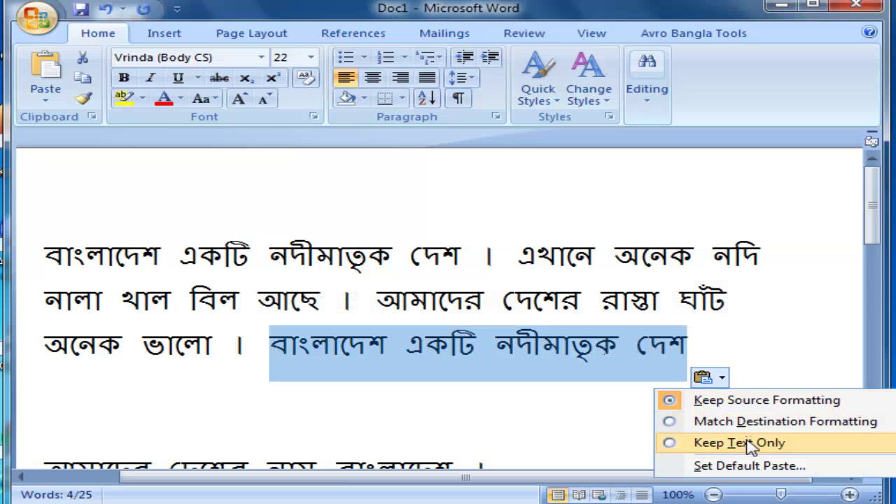
Set the pasted sentence to Keep Text Only, then show and close the Clipboard pane.
left_click(746, 444)
left_click(662, 372)
scroll(662, 372, "up", 1)
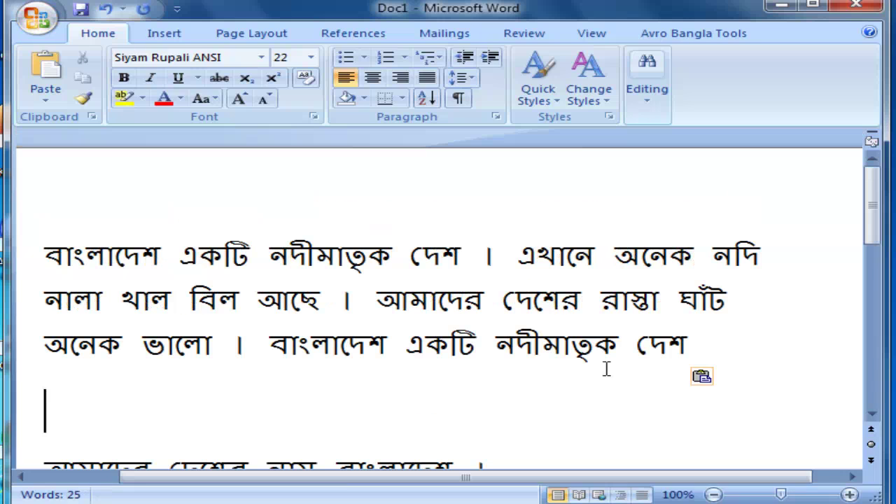
left_click(91, 117)
left_click(229, 139)
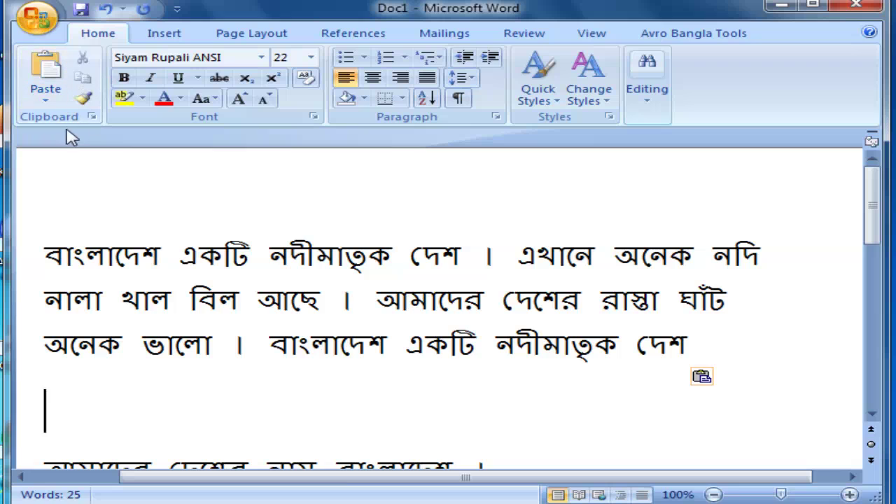
left_click(83, 100)
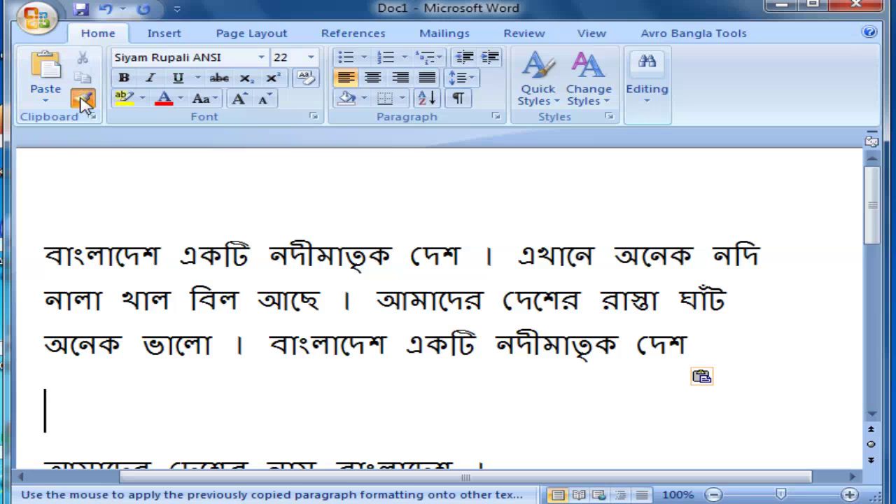
Paint the copied Vrinda formatting across the whole three-line paragraph, including the added sentence.
left_click(70, 258)
triple_click(70, 258)
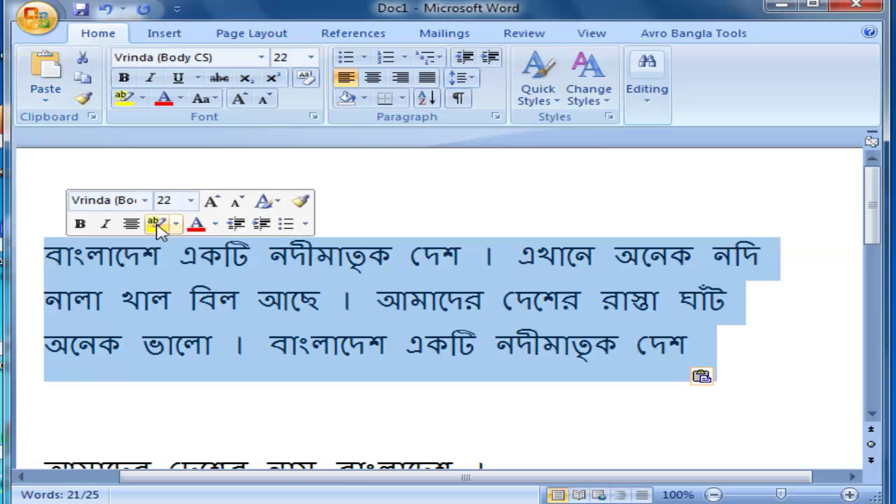
left_click(300, 202)
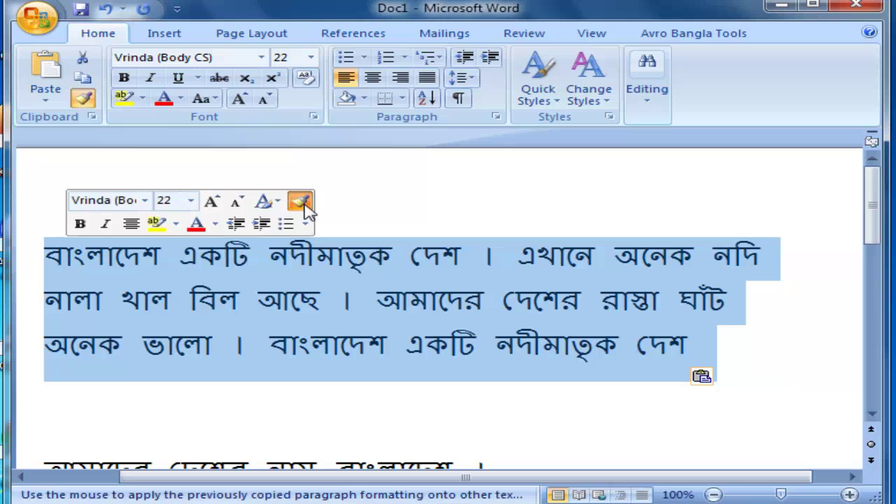
left_click(242, 263)
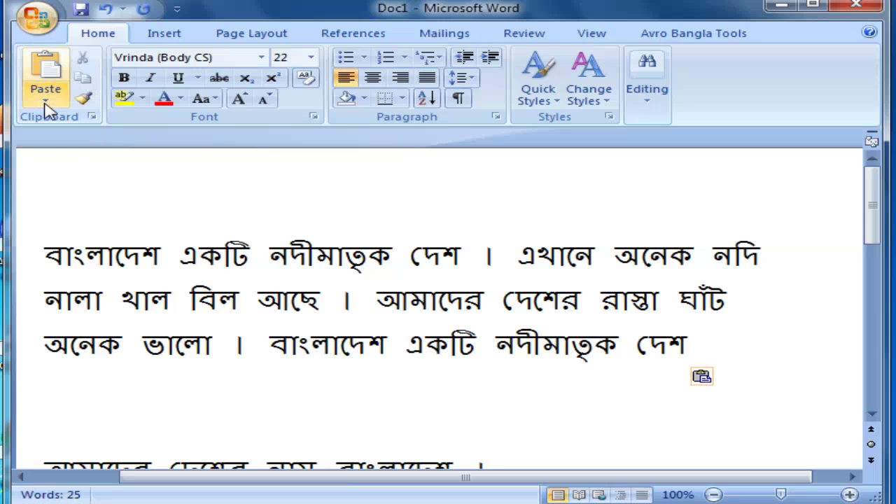
left_click(45, 103)
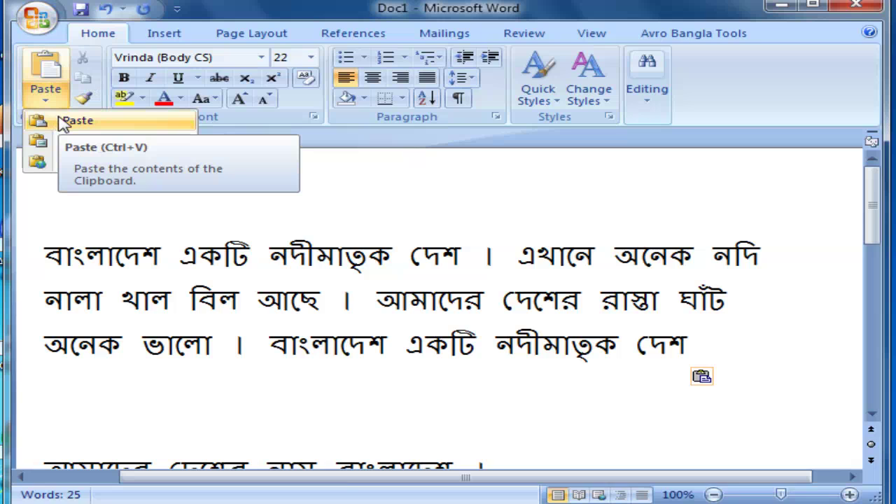
left_click(283, 234)
left_click(46, 102)
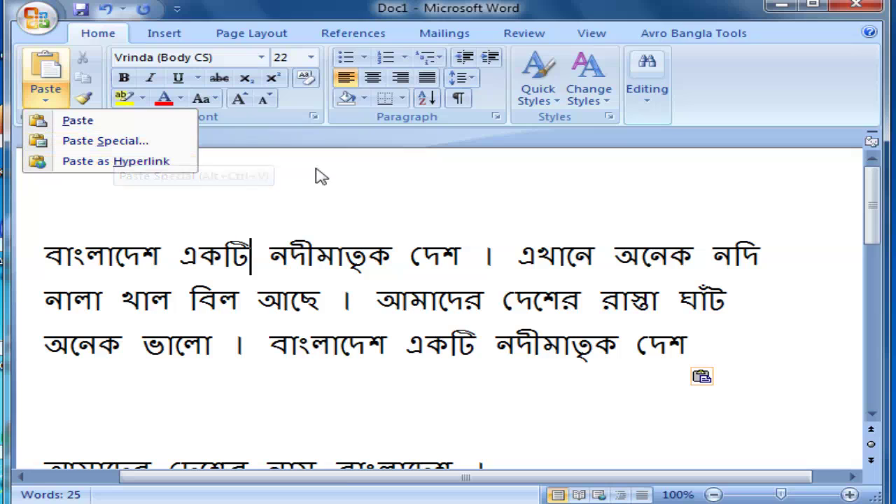
left_click(293, 195)
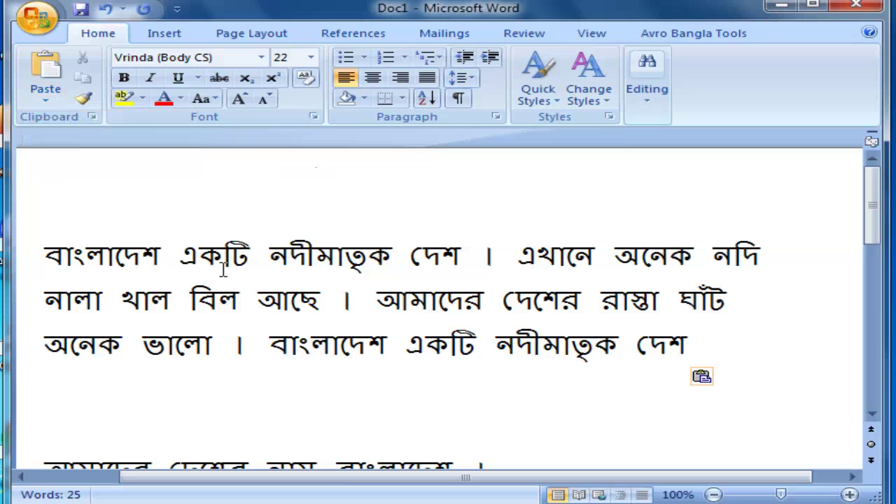
Copy the opening sentence 'বাংলাদেশ একটি নদীমাতৃক দেশ'.
scroll(223, 271, "down", 2)
scroll(222, 270, "up", 2)
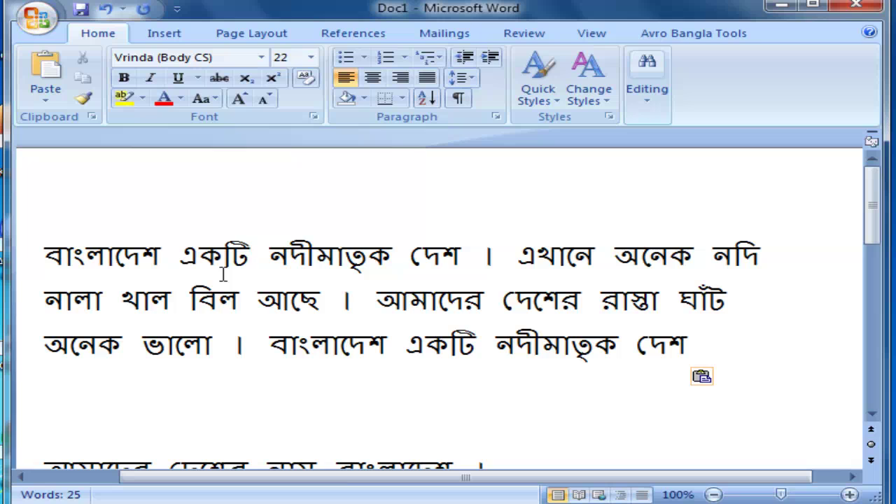
scroll(223, 273, "down", 2)
scroll(221, 274, "up", 2)
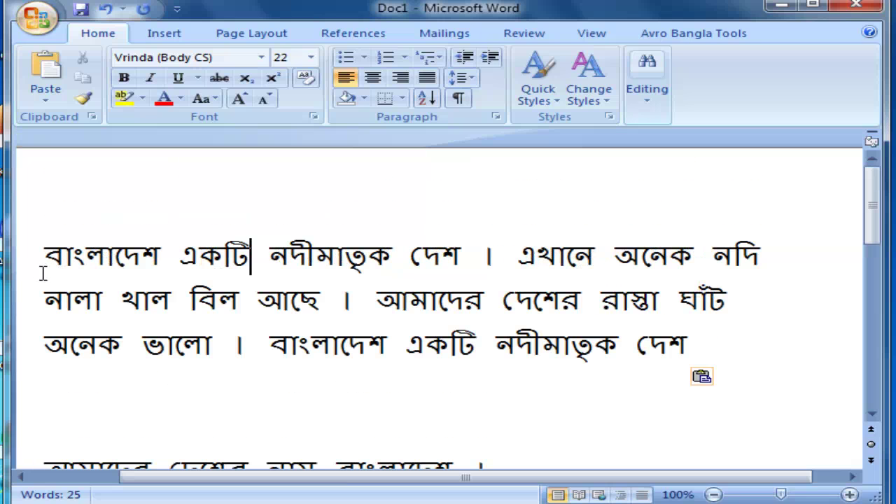
left_click(290, 259)
left_click(290, 259, "ctrl")
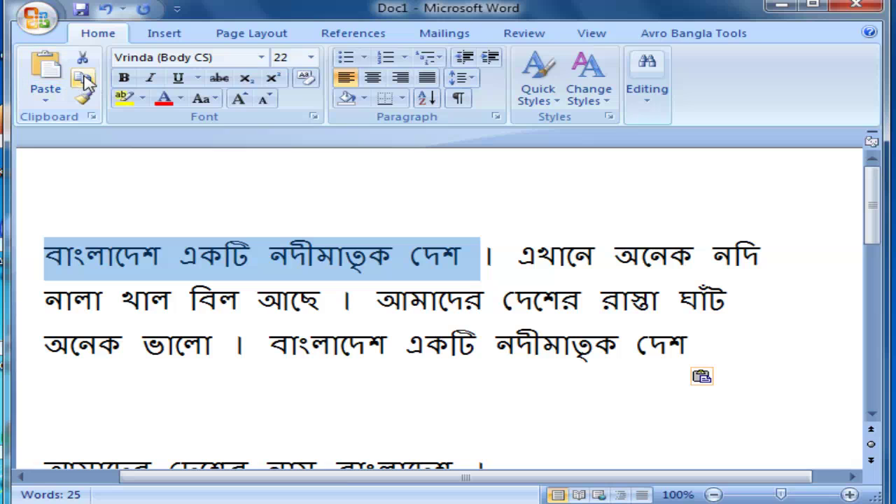
left_click(83, 78)
Paste it at the end of the last line, after 'আমাদের দেশের নাম বাংলাদেশ ।'.
scroll(652, 426, "down", 2)
left_click(547, 390)
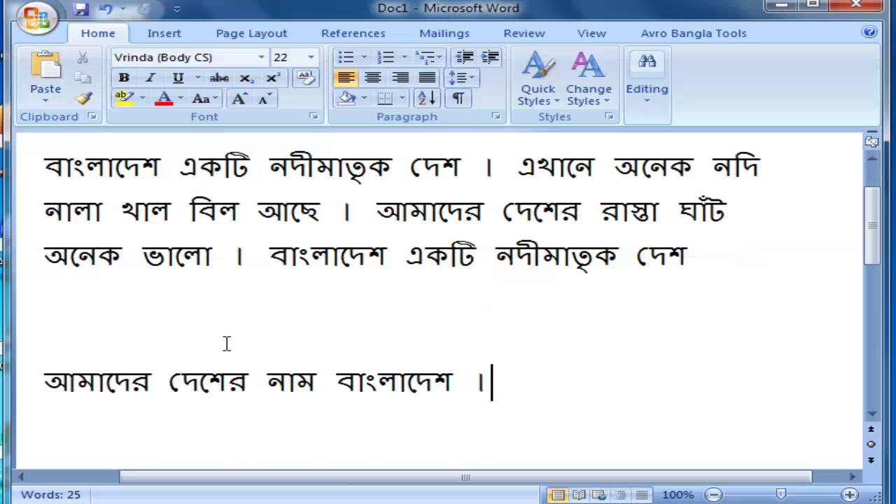
scroll(226, 350, "up", 2)
left_click(45, 77)
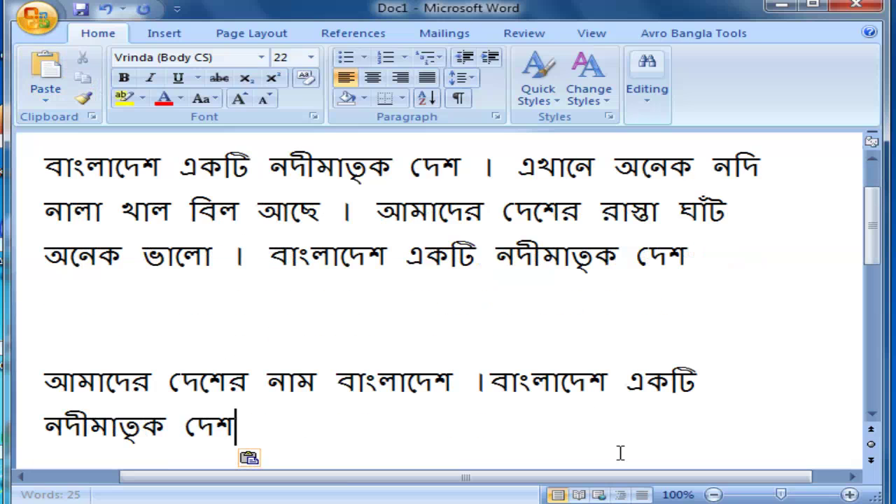
scroll(392, 440, "up", 2)
scroll(392, 428, "up", 1)
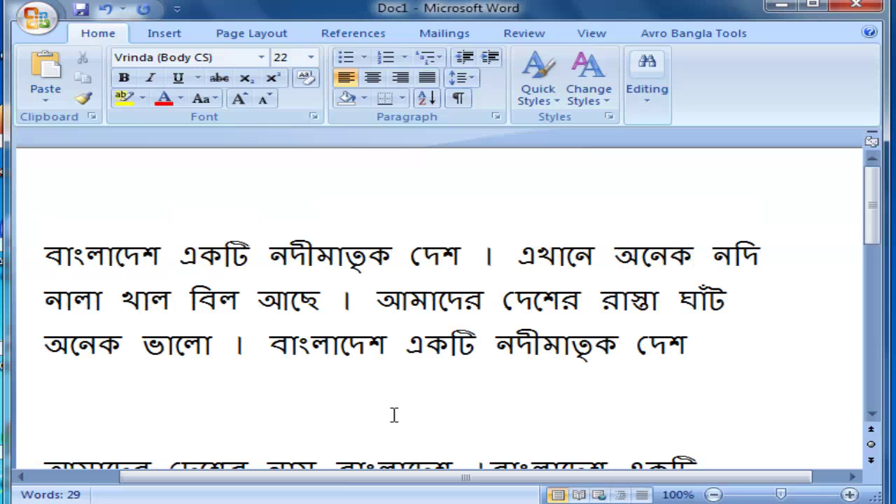
scroll(397, 426, "down", 3)
scroll(406, 430, "up", 3)
scroll(423, 438, "down", 1)
scroll(424, 440, "down", 2)
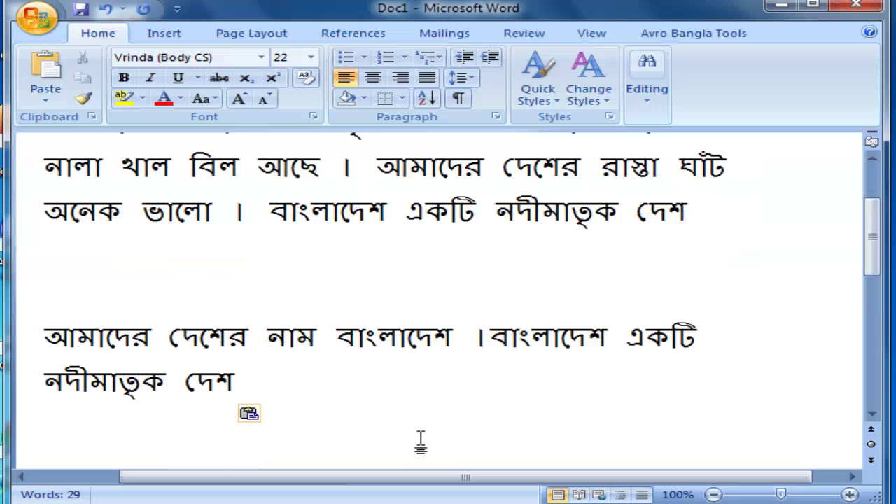
scroll(426, 438, "up", 2)
scroll(425, 427, "up", 1)
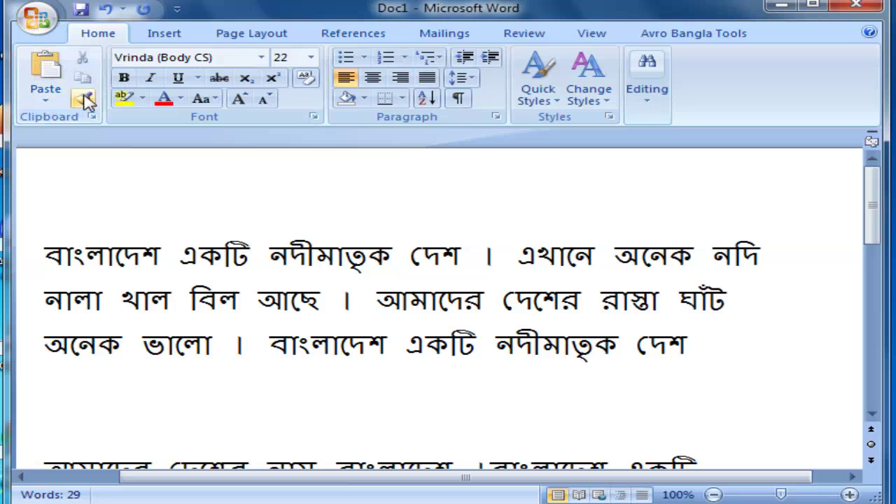
scroll(302, 306, "down", 2)
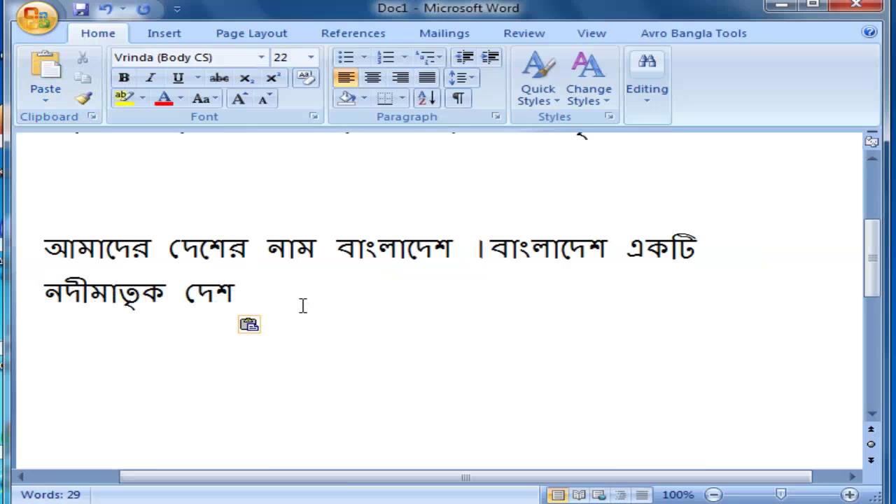
scroll(302, 306, "up", 1)
scroll(301, 306, "up", 1)
scroll(301, 303, "down", 2)
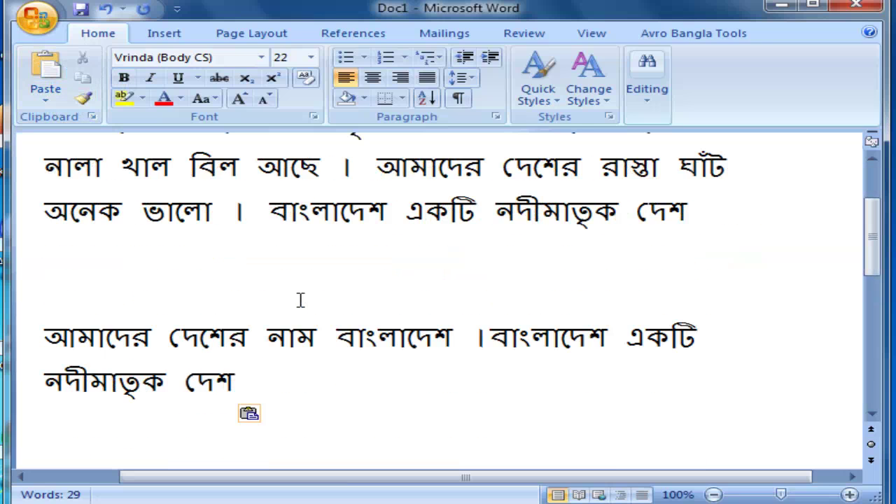
scroll(299, 294, "down", 1)
scroll(290, 291, "down", 2)
scroll(281, 292, "down", 1)
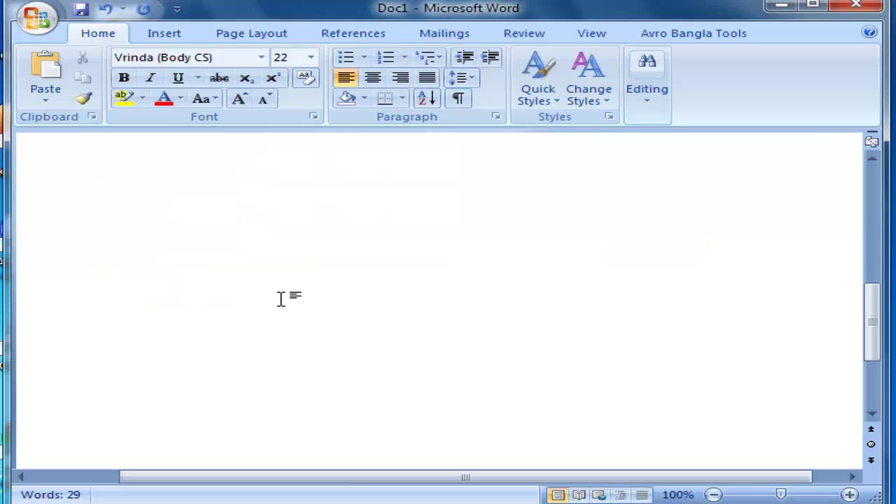
scroll(280, 304, "down", 1)
scroll(276, 294, "down", 1)
scroll(268, 302, "down", 1)
scroll(273, 305, "up", 2)
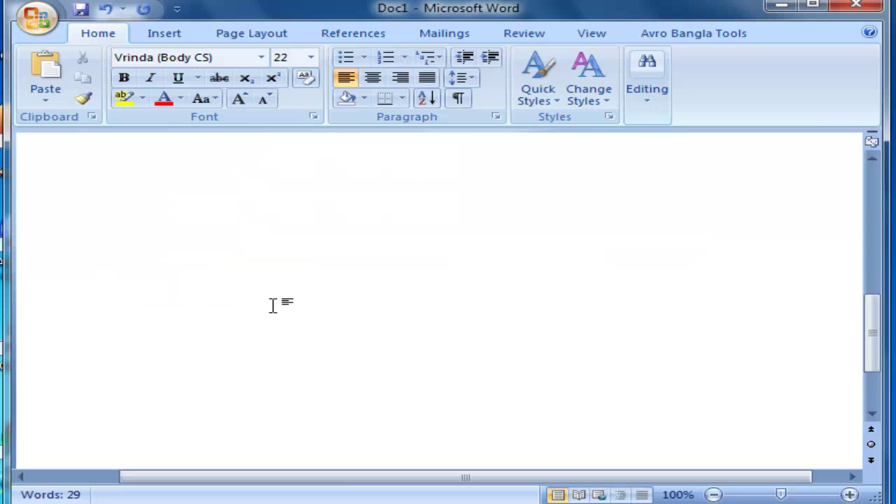
scroll(273, 306, "up", 2)
scroll(274, 303, "up", 1)
scroll(274, 303, "up", 2)
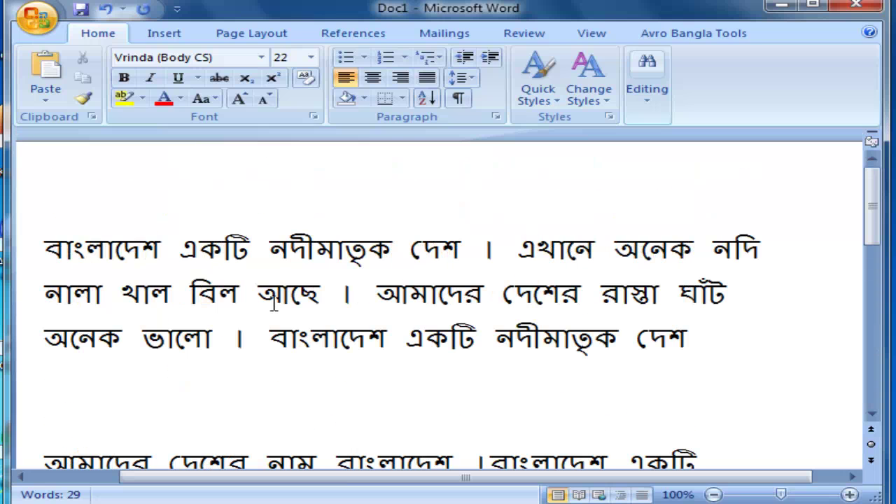
scroll(274, 303, "down", 1)
scroll(270, 304, "down", 3)
scroll(259, 304, "down", 4)
scroll(258, 303, "down", 2)
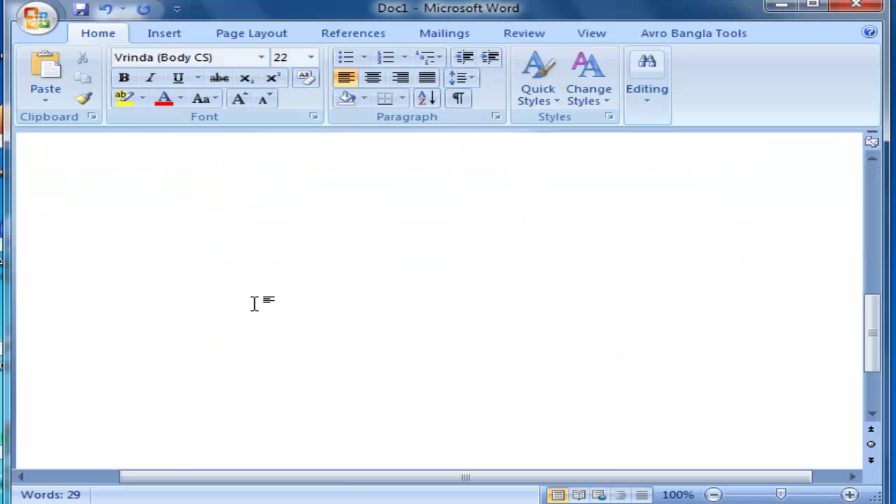
scroll(255, 302, "up", 3)
scroll(255, 301, "up", 3)
scroll(255, 302, "up", 1)
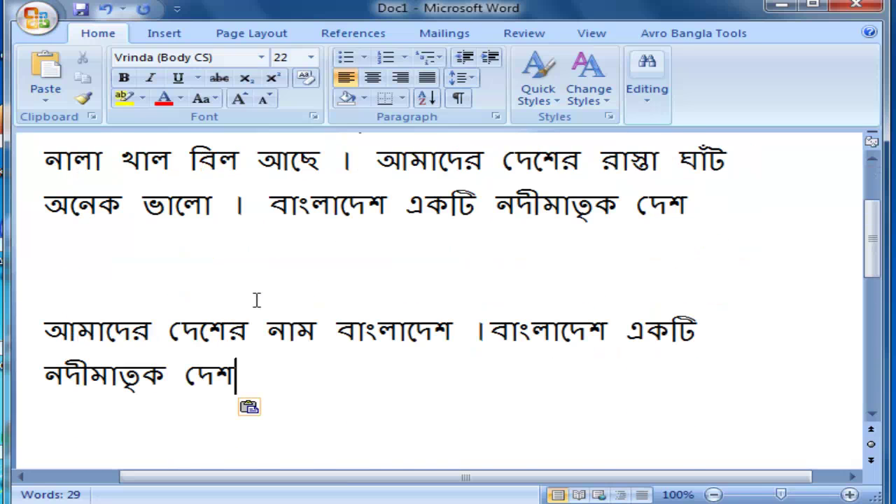
scroll(258, 301, "up", 3)
scroll(259, 300, "down", 4)
scroll(251, 308, "up", 3)
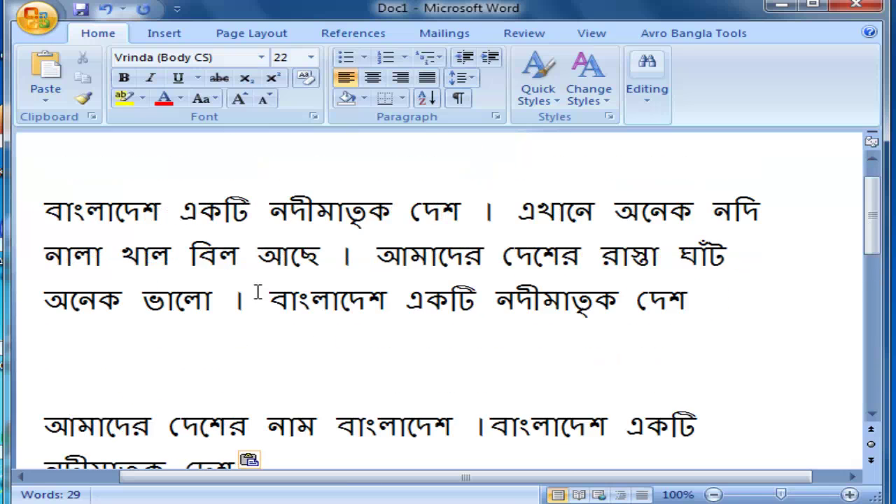
scroll(261, 281, "up", 1)
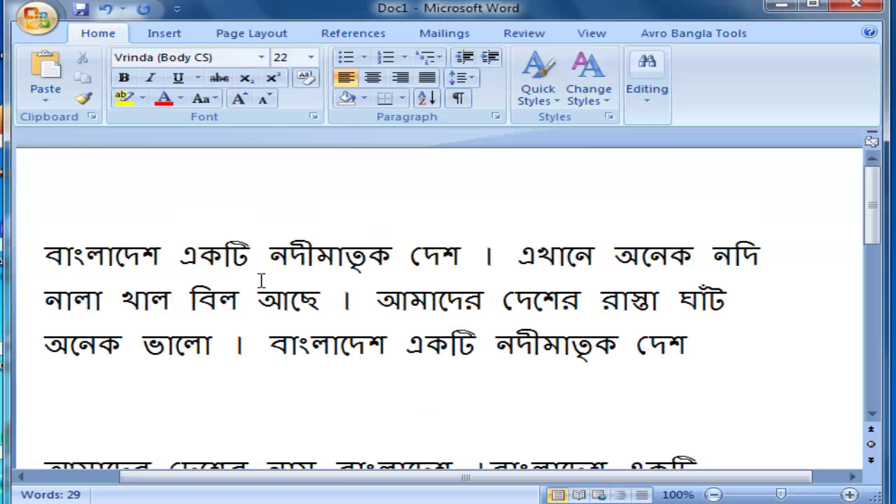
scroll(262, 281, "down", 3)
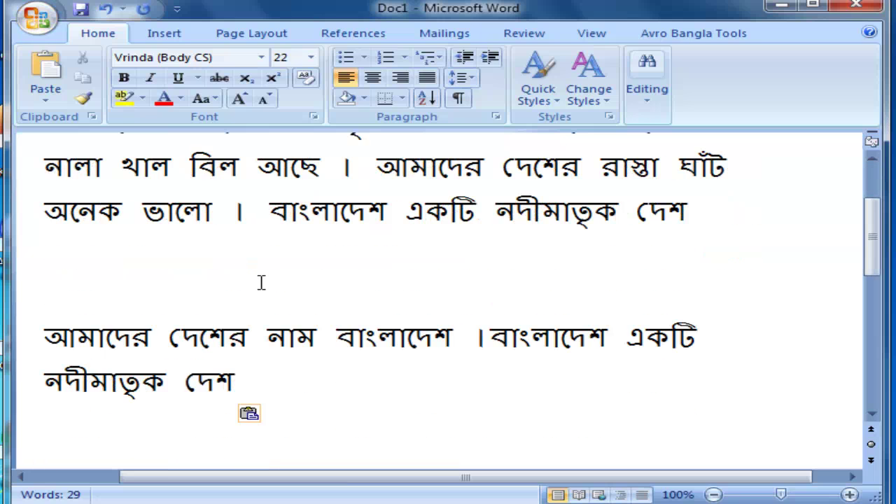
scroll(260, 285, "down", 1)
scroll(260, 290, "down", 3)
scroll(260, 310, "down", 2)
scroll(263, 311, "up", 3)
scroll(262, 310, "up", 3)
scroll(262, 311, "up", 3)
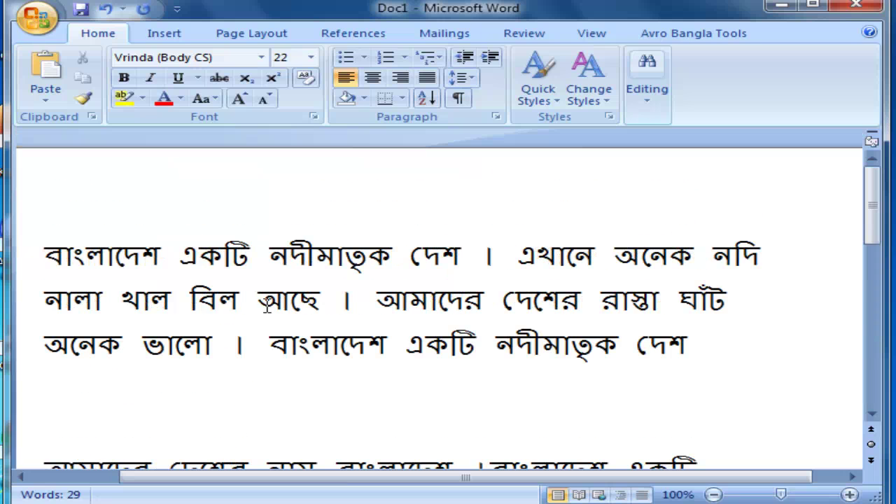
scroll(265, 305, "down", 4)
scroll(260, 301, "down", 4)
scroll(256, 303, "down", 3)
scroll(253, 307, "down", 3)
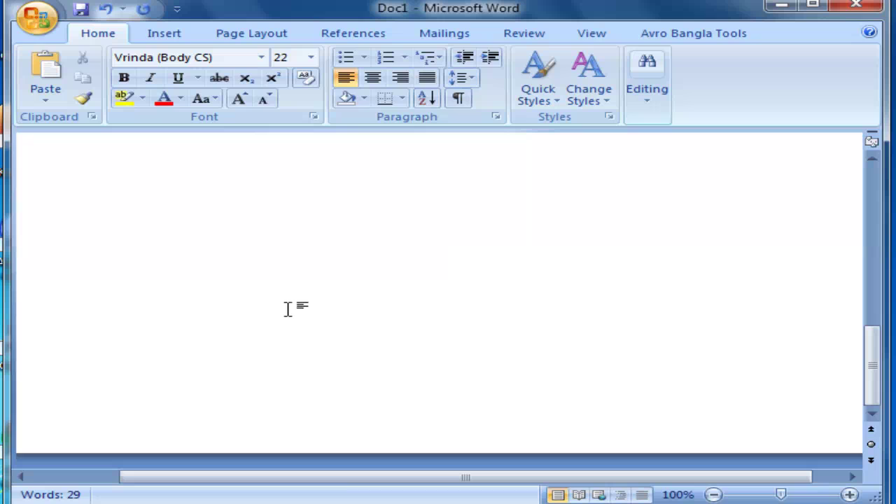
scroll(326, 308, "up", 3)
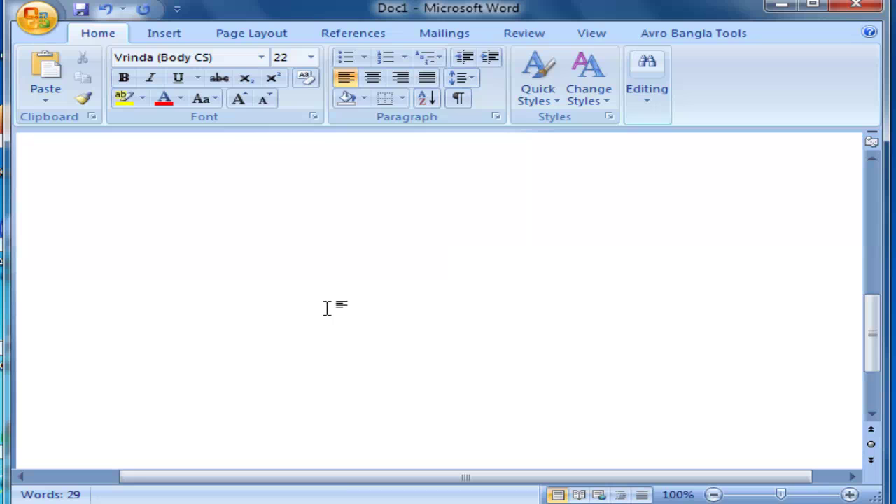
scroll(326, 308, "up", 2)
key("ctrl+v")
scroll(325, 306, "up", 2)
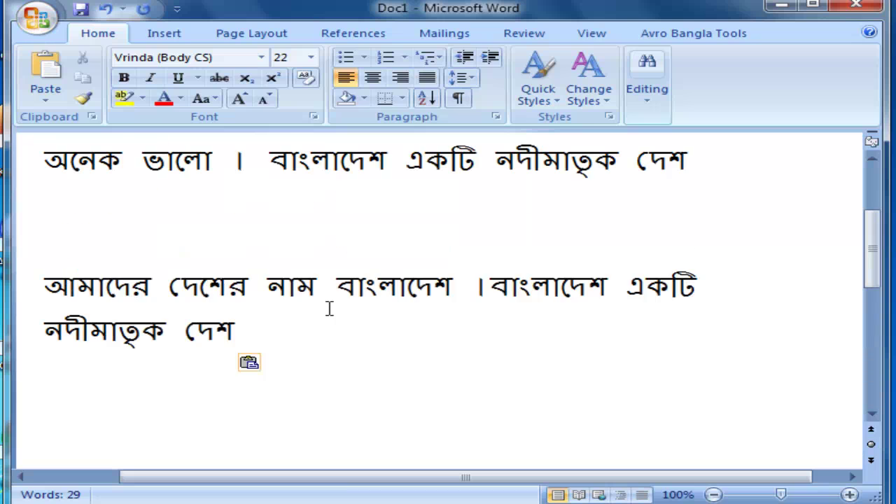
scroll(314, 323, "up", 1)
scroll(314, 322, "up", 1)
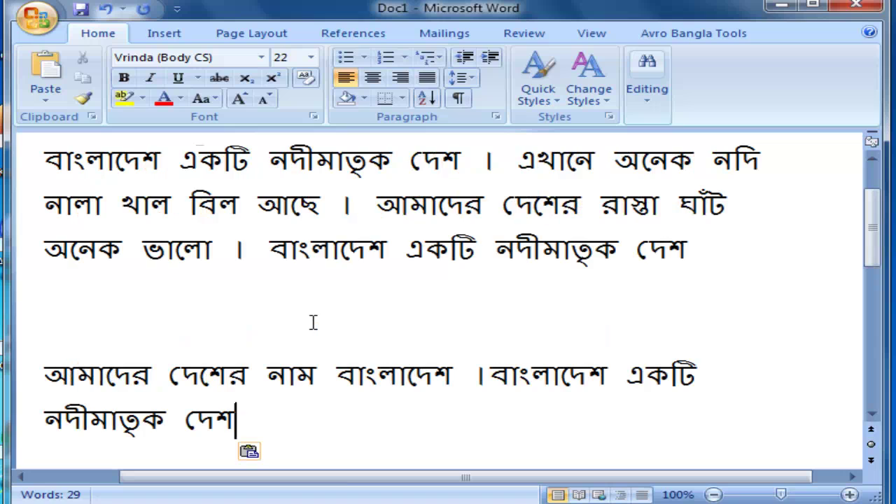